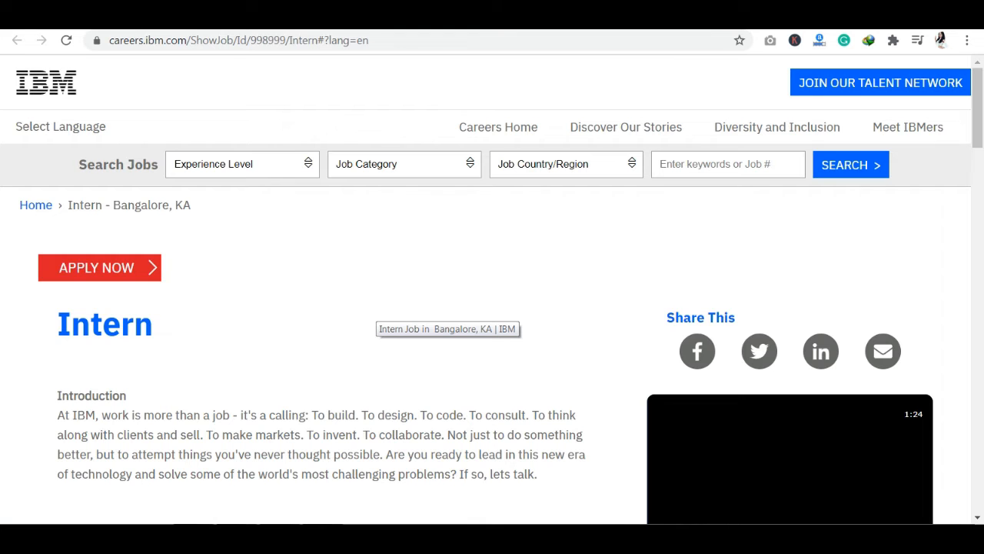
pyautogui.scroll(-1, 448, 328)
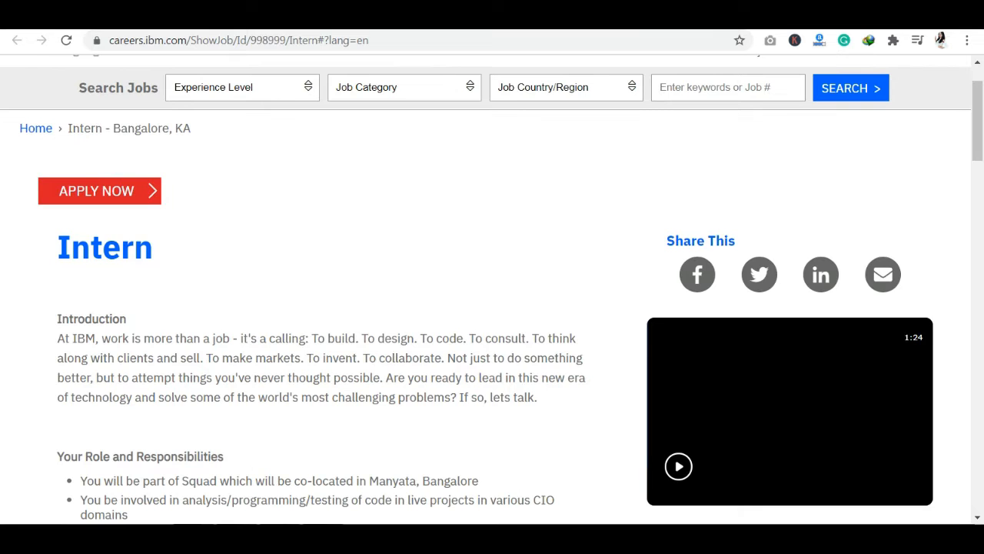
pyautogui.scroll(-3, 369, 300)
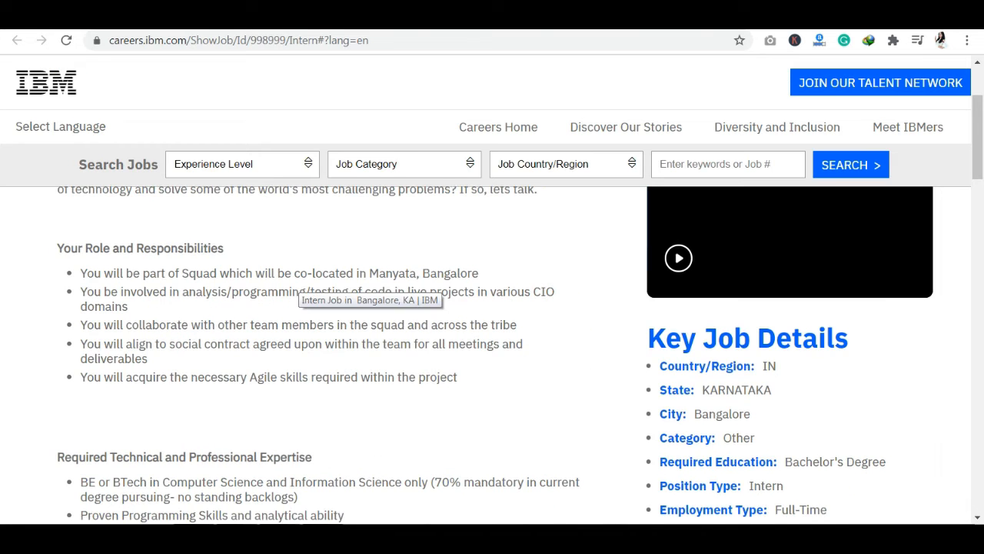
pyautogui.scroll(3, 369, 292)
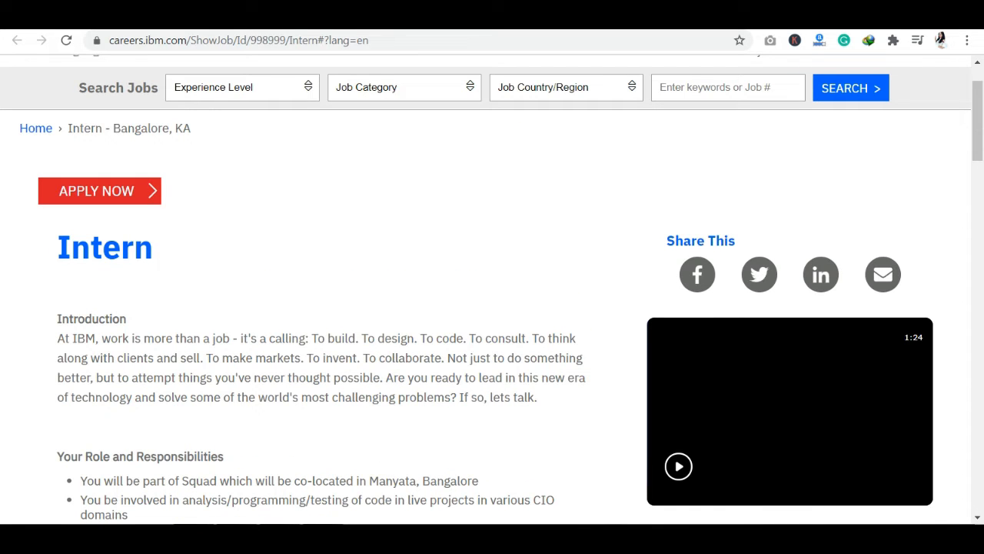
pyautogui.scroll(-4, 369, 308)
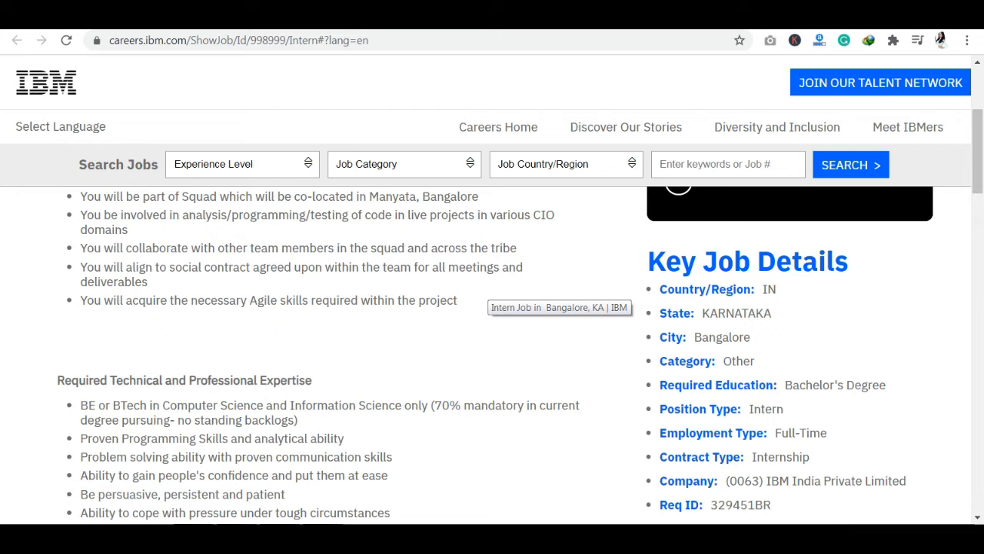
pyautogui.scroll(3, 493, 307)
pyautogui.scroll(5, 492, 307)
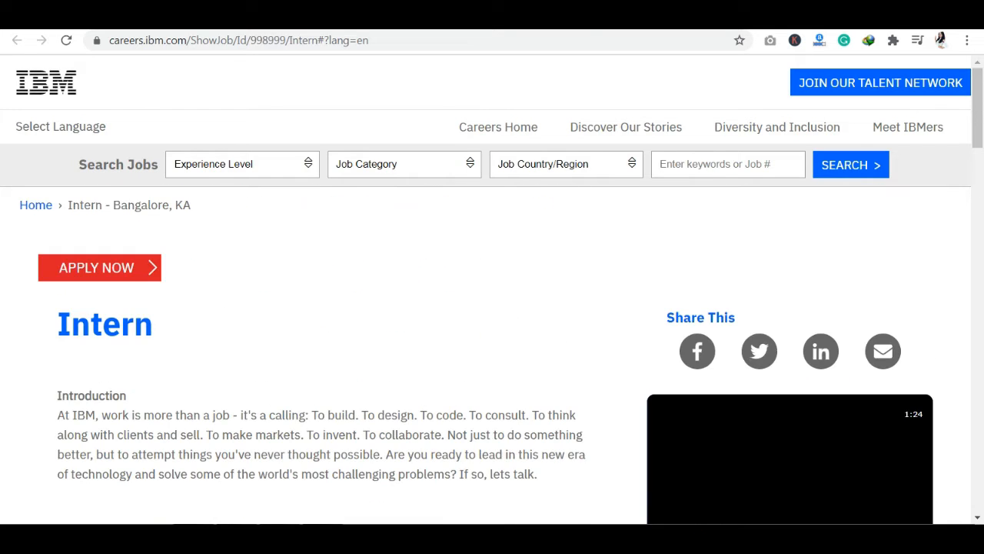
pyautogui.scroll(-10, 492, 308)
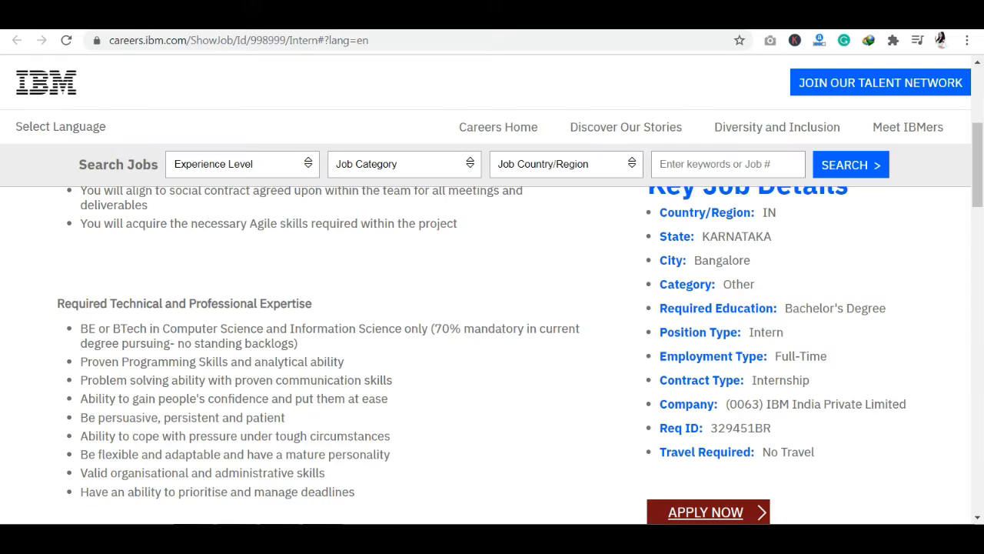
pyautogui.scroll(10, 492, 308)
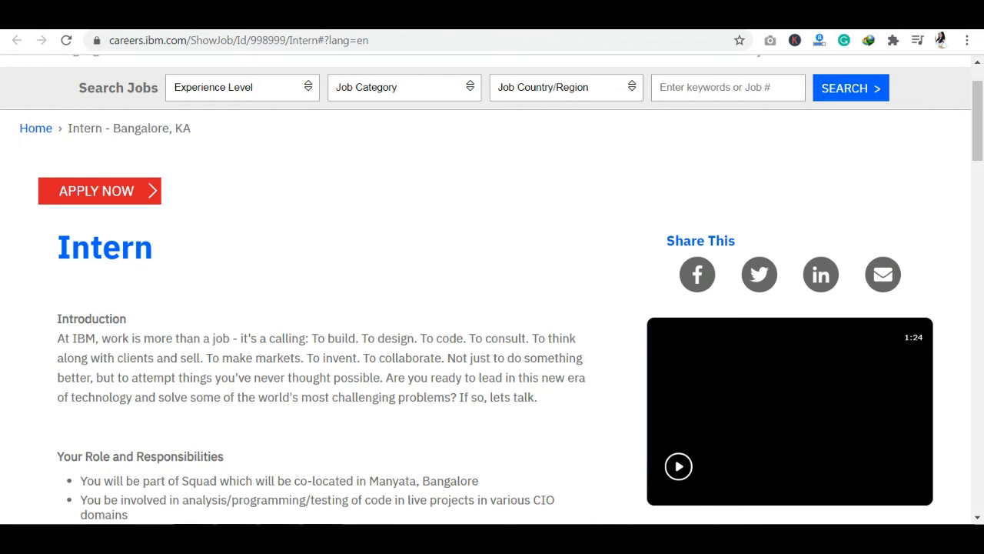
pyautogui.scroll(-10, 492, 307)
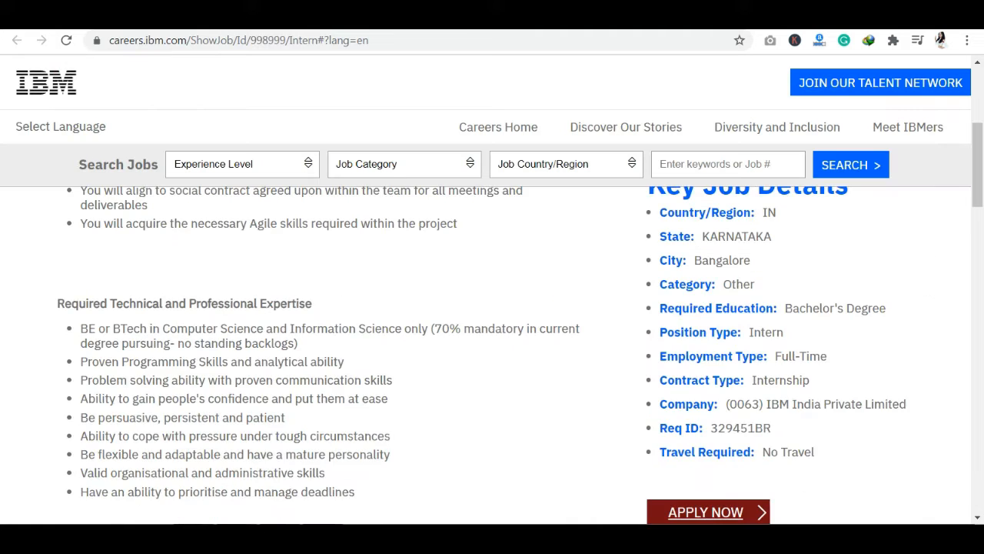
pyautogui.scroll(5, 492, 308)
pyautogui.scroll(5, 493, 307)
pyautogui.scroll(-5, 492, 307)
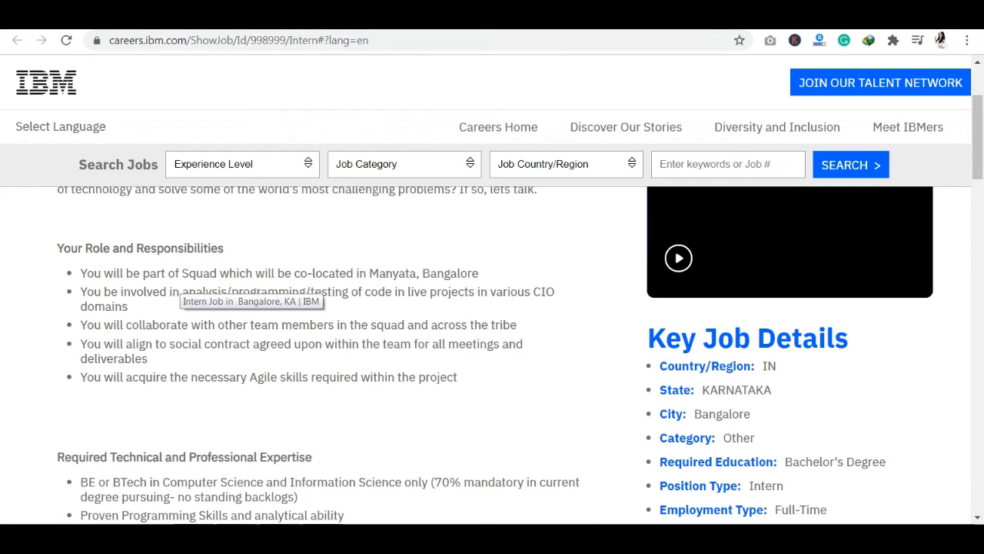
pyautogui.scroll(-1, 254, 291)
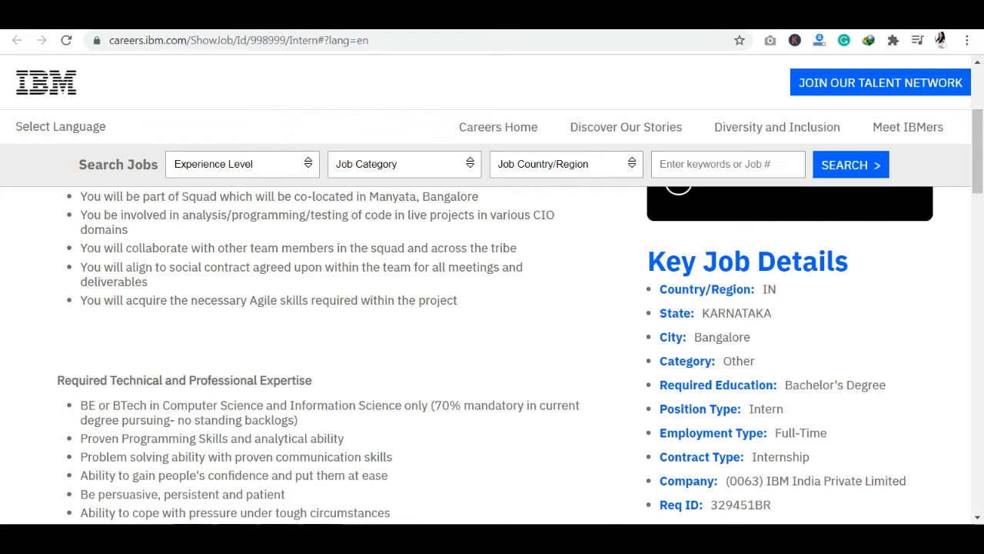
pyautogui.scroll(-1, 254, 291)
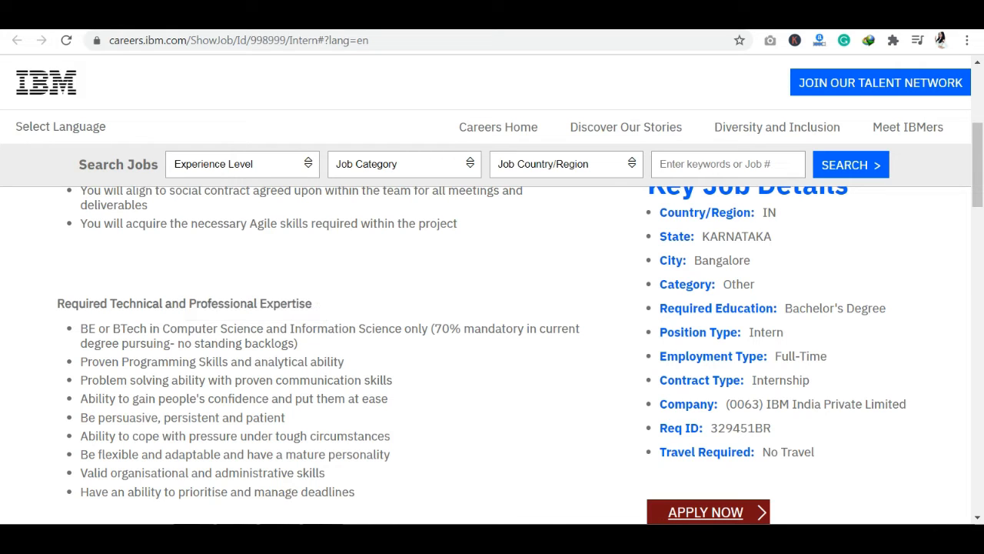
pyautogui.scroll(-1, 492, 346)
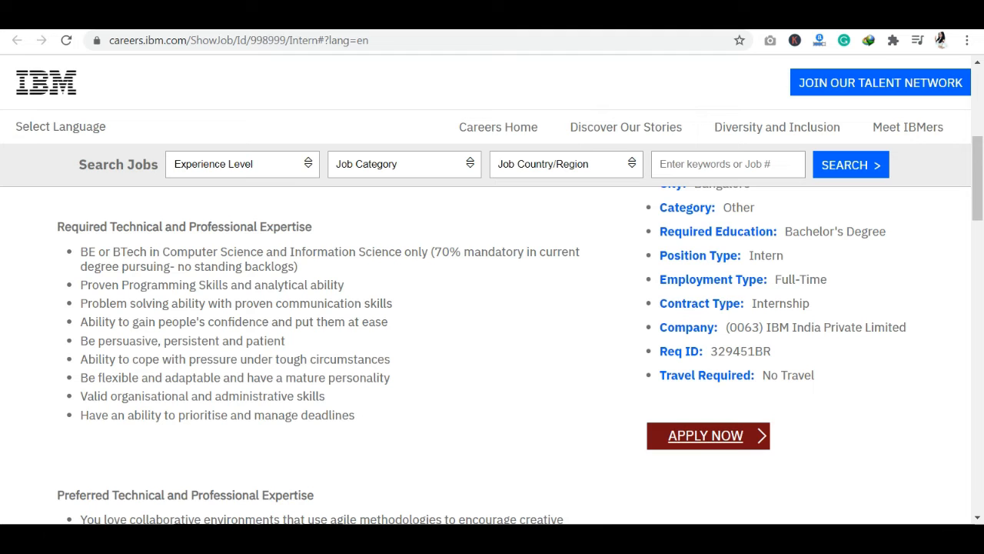
pyautogui.scroll(-1, 492, 346)
pyautogui.scroll(-1, 492, 346)
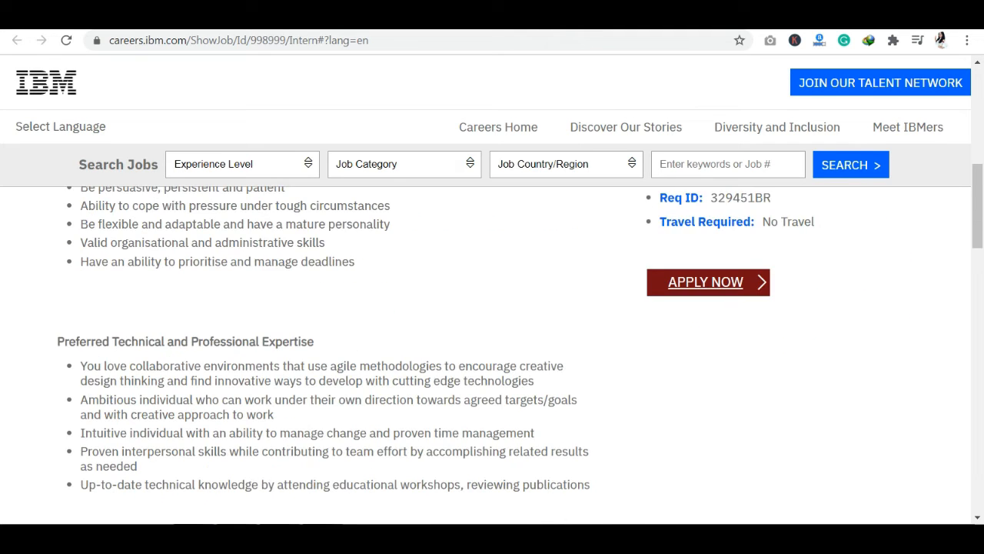
pyautogui.scroll(-1, 492, 346)
pyautogui.scroll(-1, 492, 346)
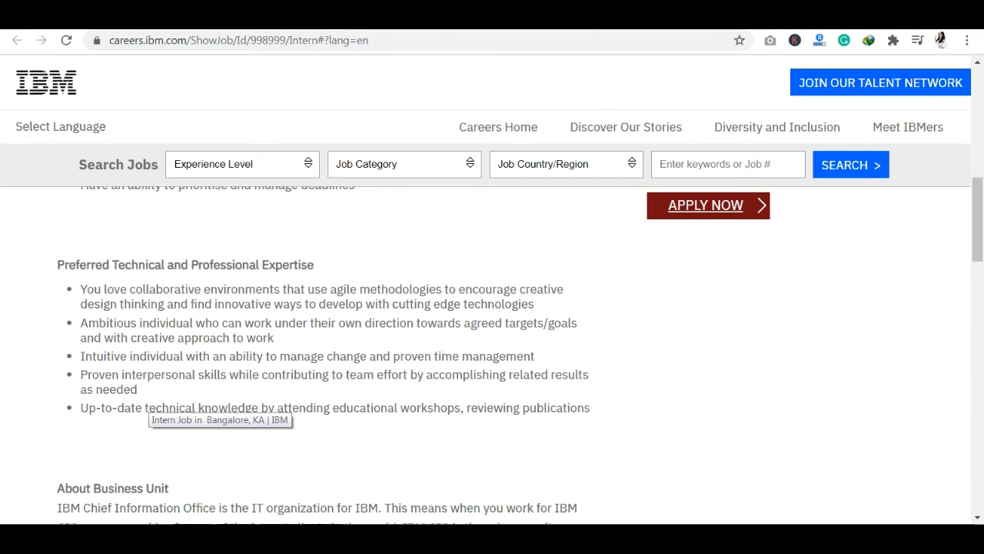
pyautogui.scroll(5, 146, 408)
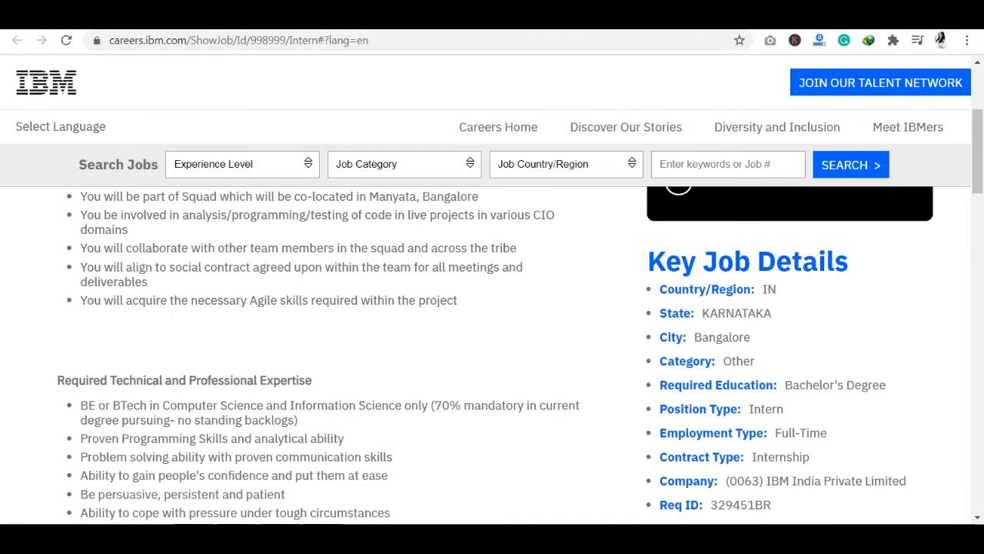
pyautogui.moveTo(694, 337); pyautogui.dragTo(738, 337)
pyautogui.click(739, 337)
pyautogui.scroll(-1, 492, 346)
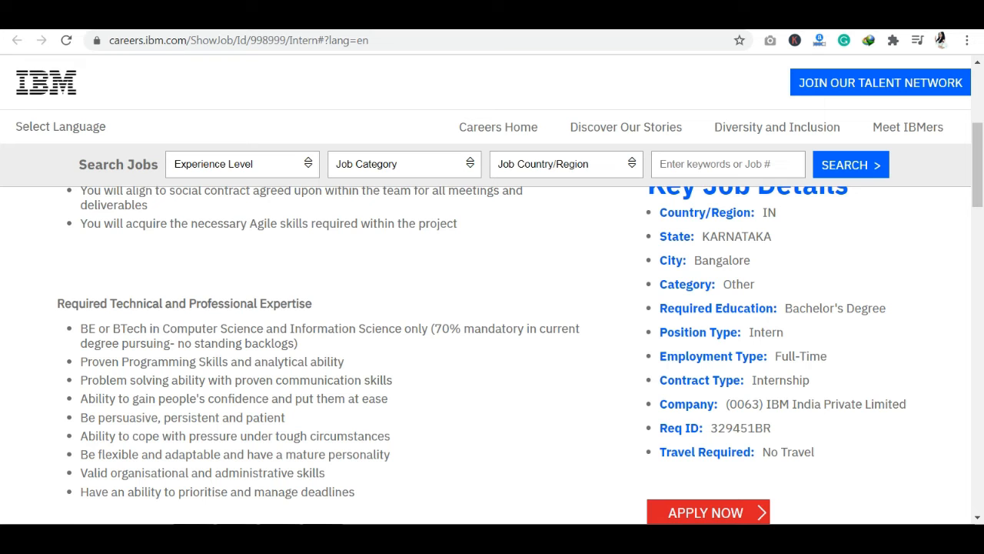
pyautogui.scroll(-1, 706, 436)
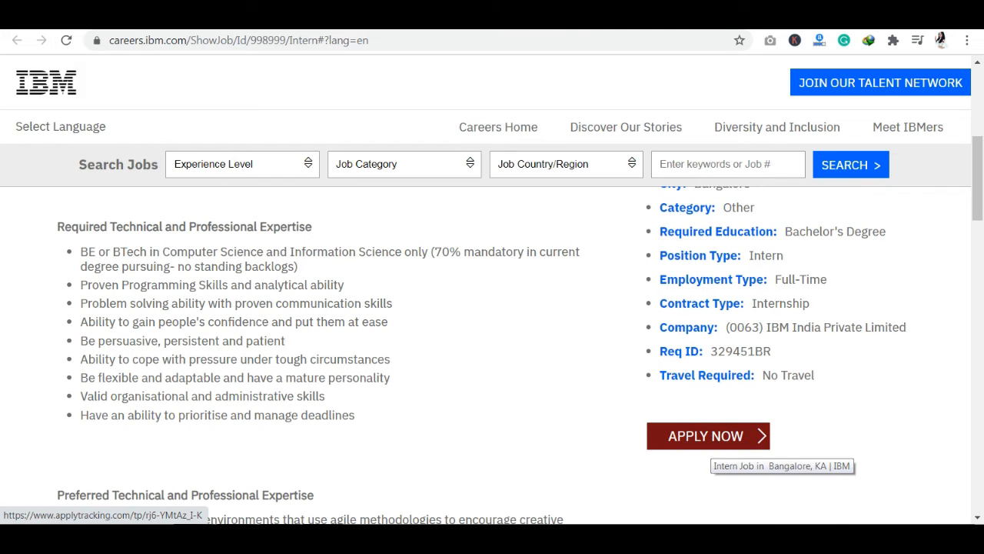
# - Start the application for the Bangalore Intern job via Apply Now
pyautogui.click(706, 436)
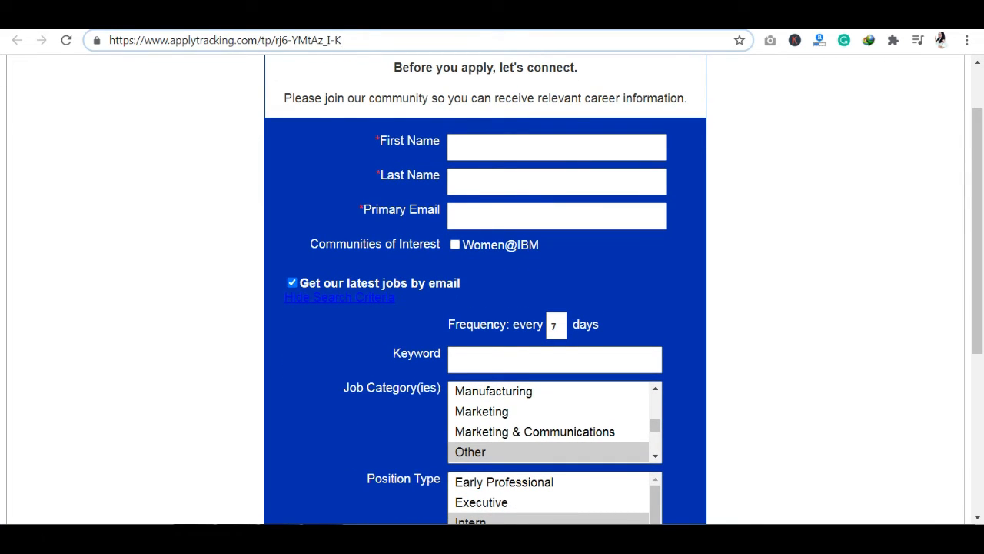
pyautogui.scroll(-1, 492, 307)
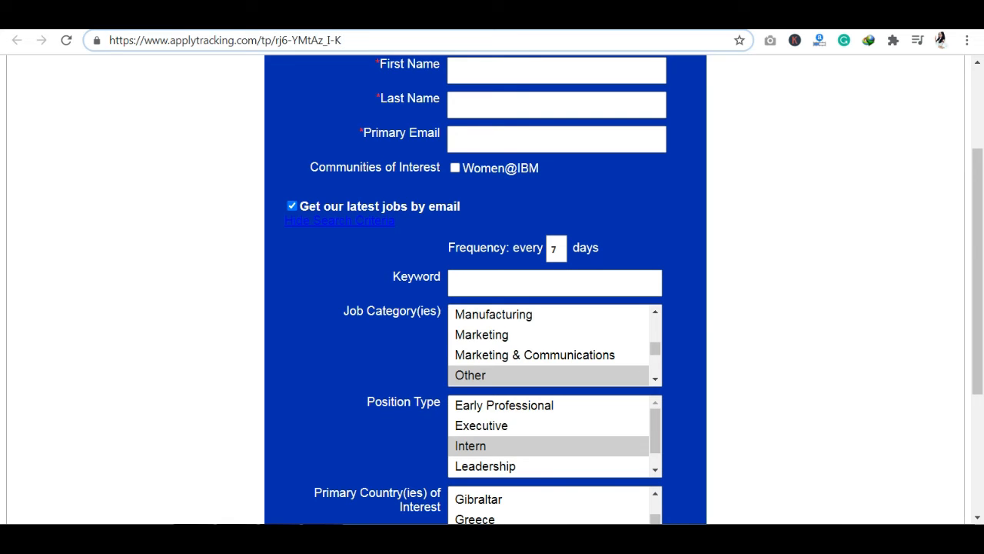
pyautogui.scroll(-1, 492, 308)
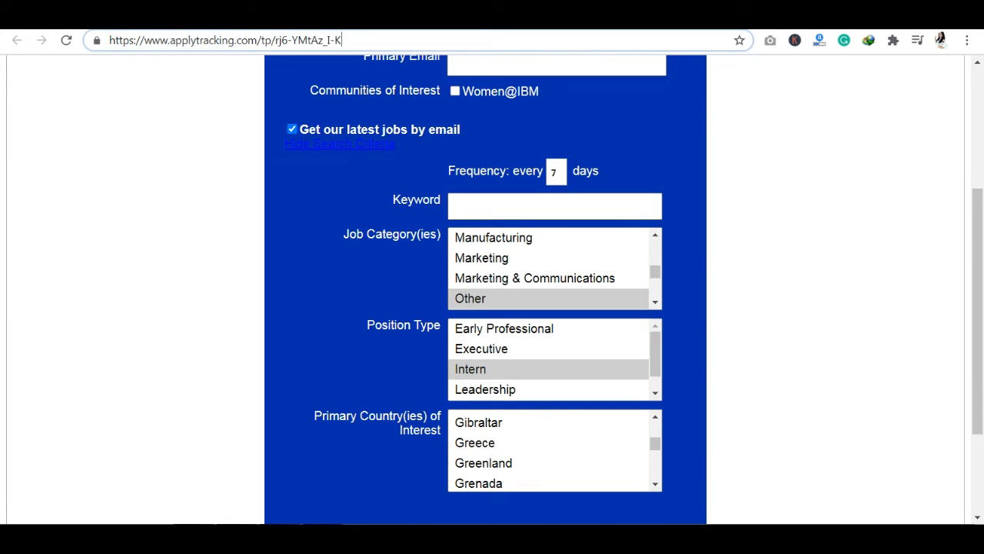
pyautogui.scroll(-2, 550, 269)
pyautogui.scroll(-1, 492, 308)
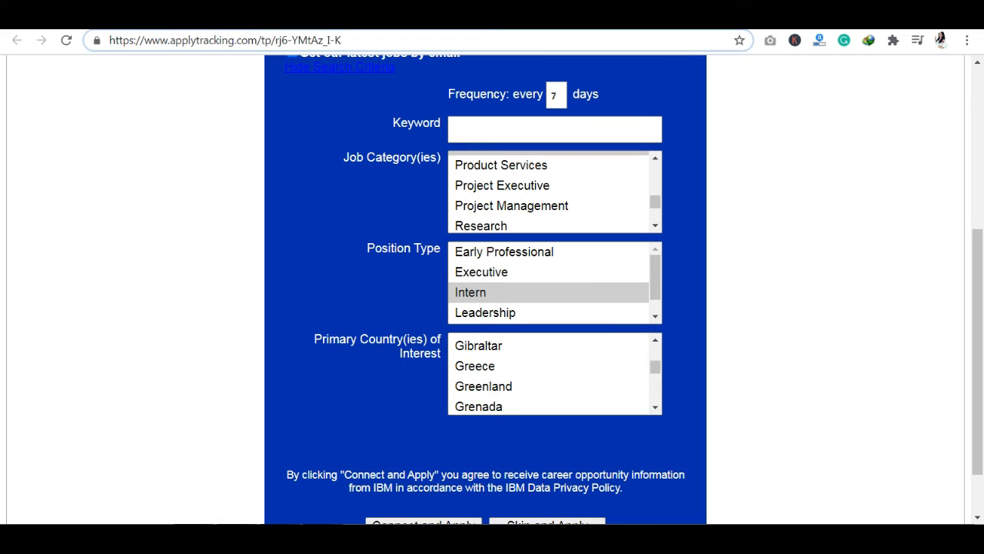
pyautogui.scroll(-1, 492, 307)
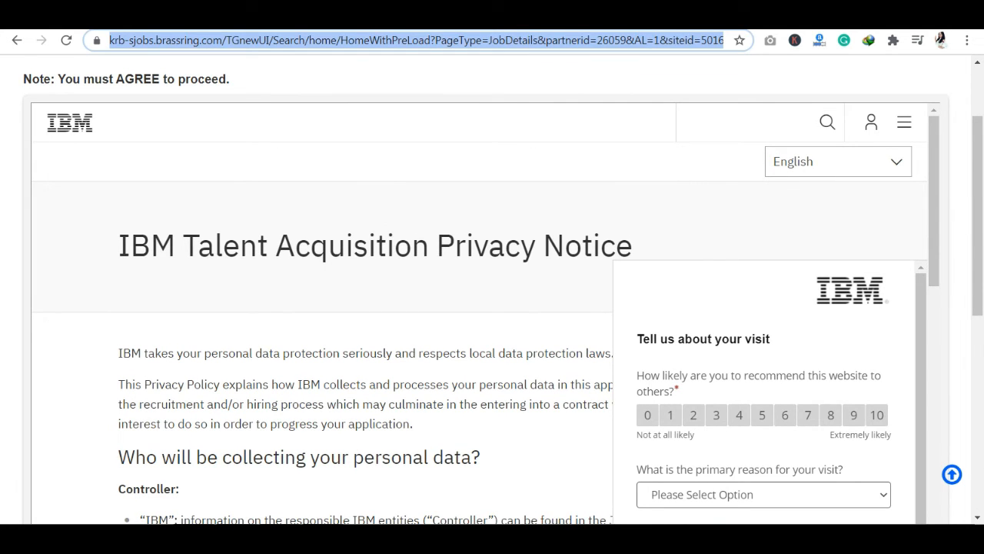
pyautogui.scroll(-1, 385, 307)
pyautogui.scroll(-1, 385, 308)
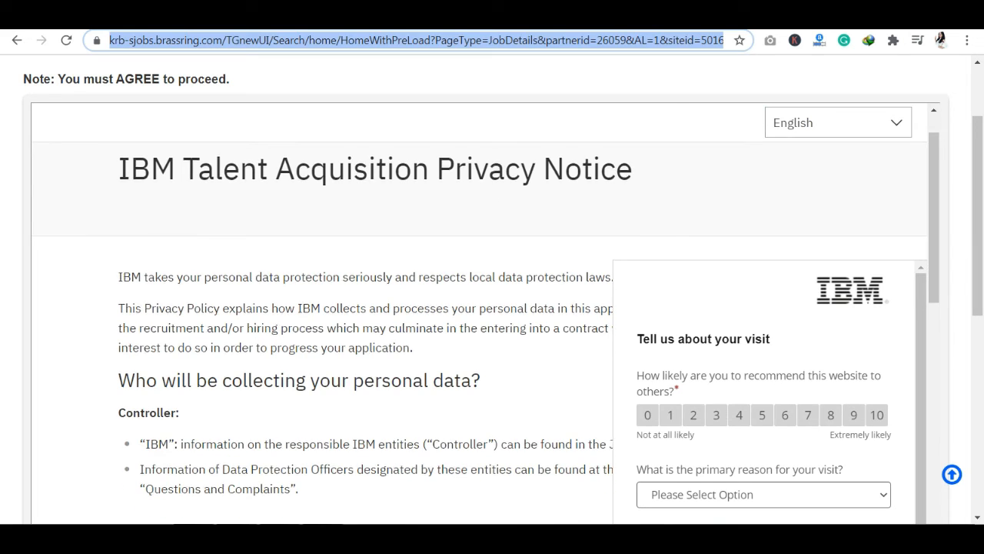
pyautogui.scroll(1, 384, 307)
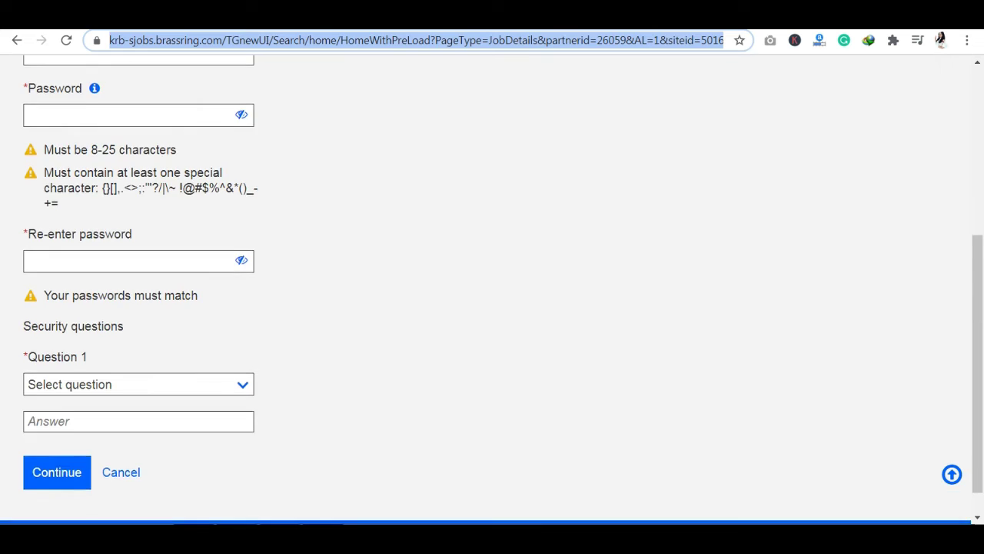
pyautogui.scroll(5, 492, 277)
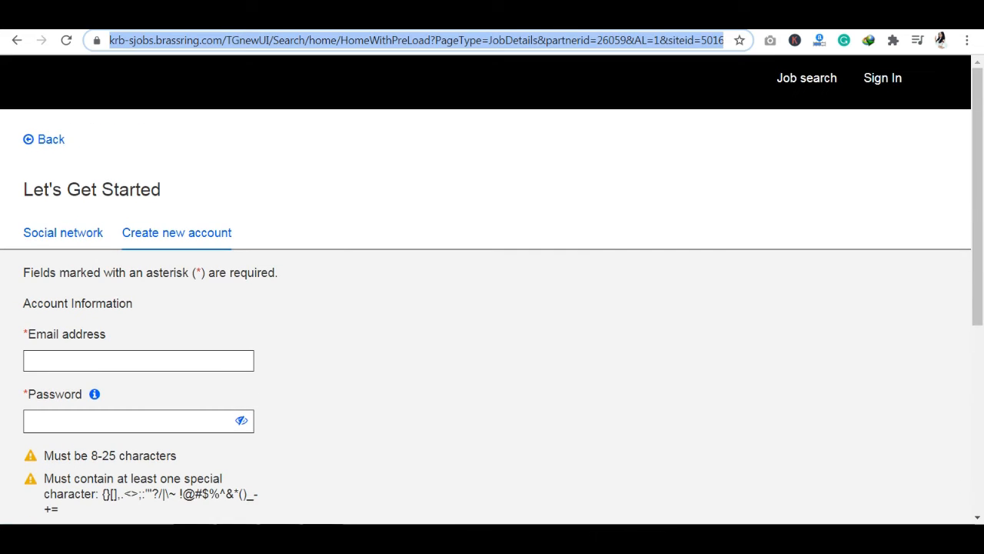
pyautogui.scroll(-1, 492, 277)
pyautogui.scroll(-1, 492, 276)
pyautogui.scroll(-1, 492, 276)
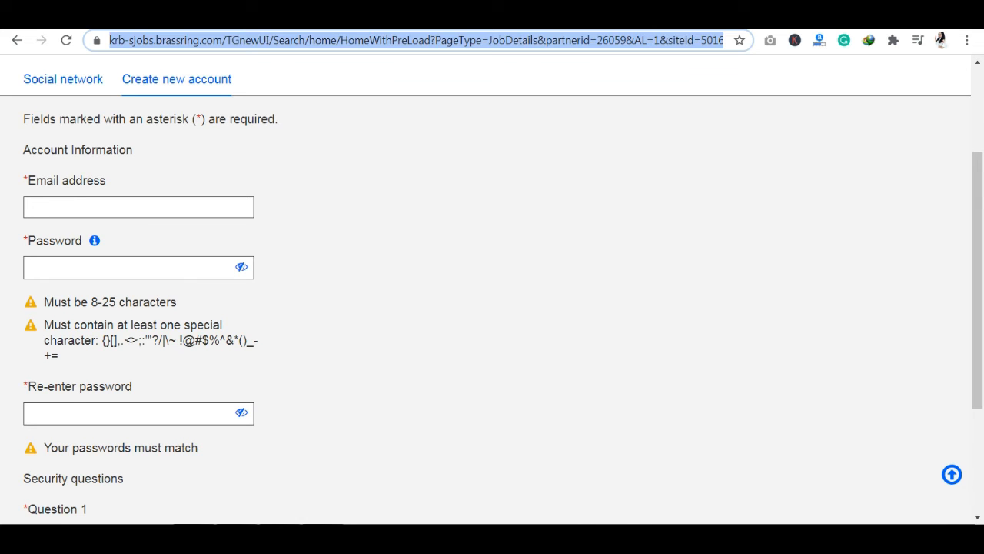
pyautogui.scroll(-2, 493, 277)
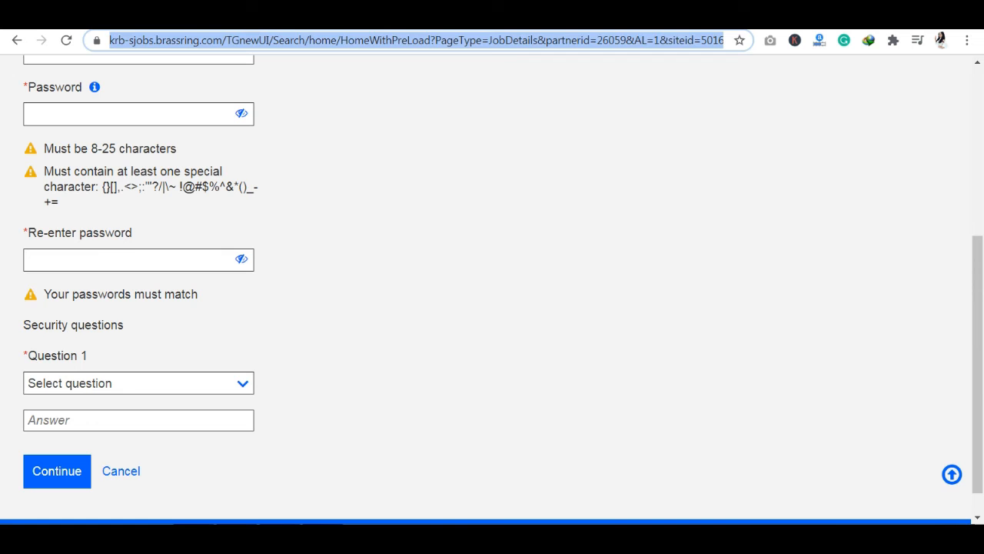
# - Peek at the security Question 1 list and dismiss it without choosing
pyautogui.click(139, 383)
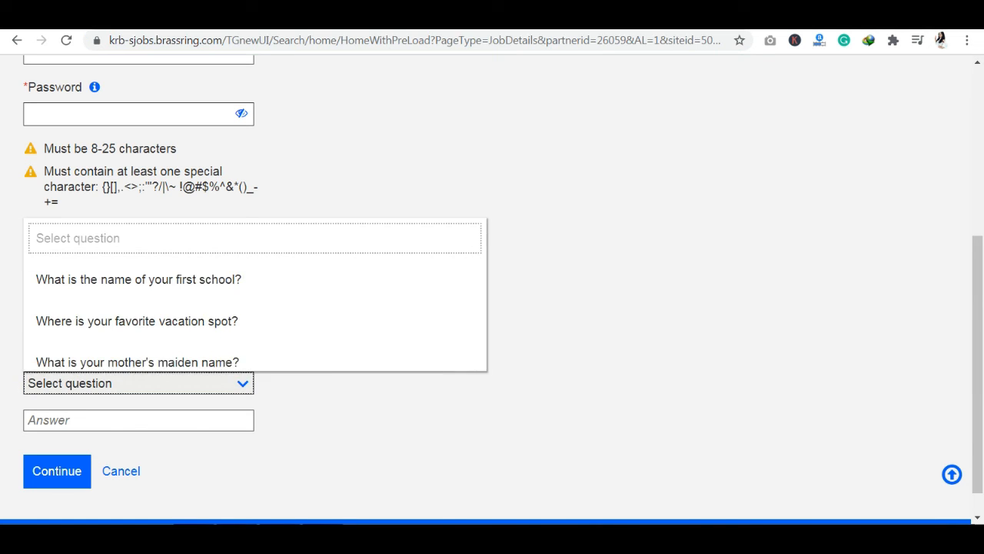
pyautogui.press('Escape')
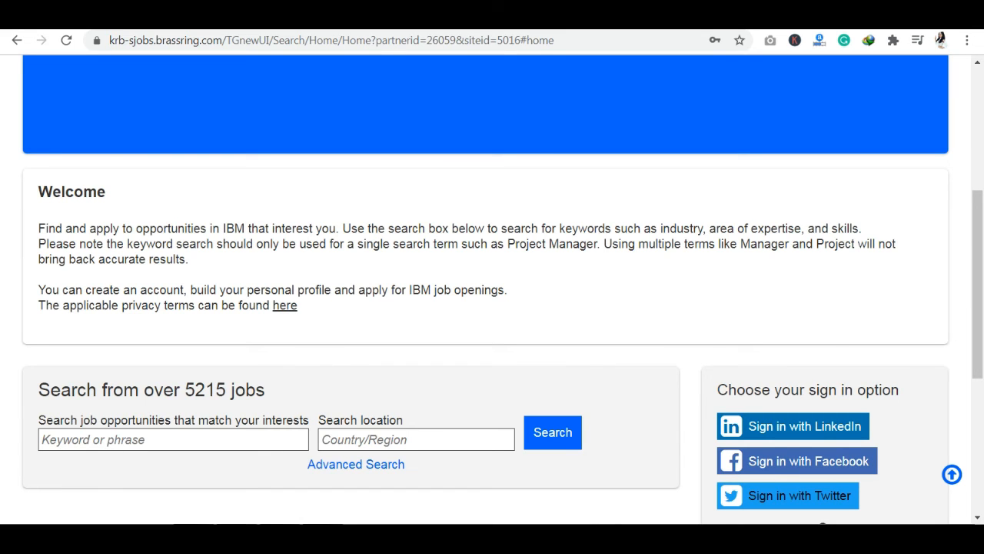
pyautogui.scroll(1, 492, 308)
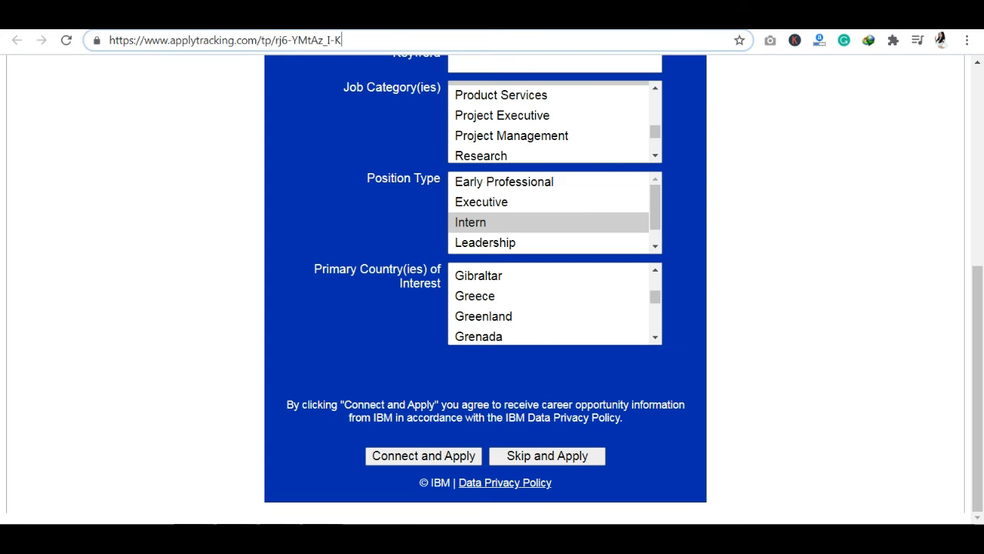
pyautogui.scroll(5, 492, 308)
pyautogui.scroll(5, 492, 307)
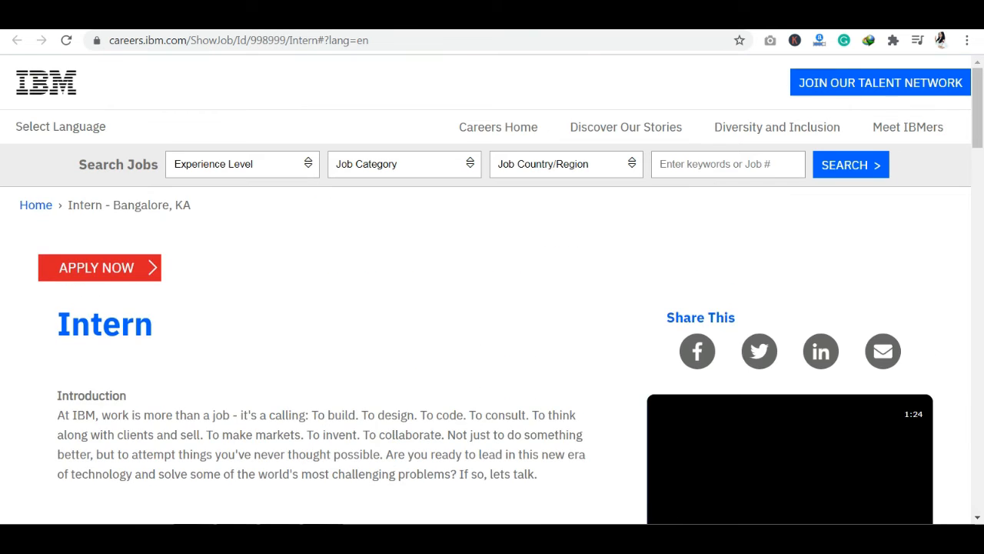